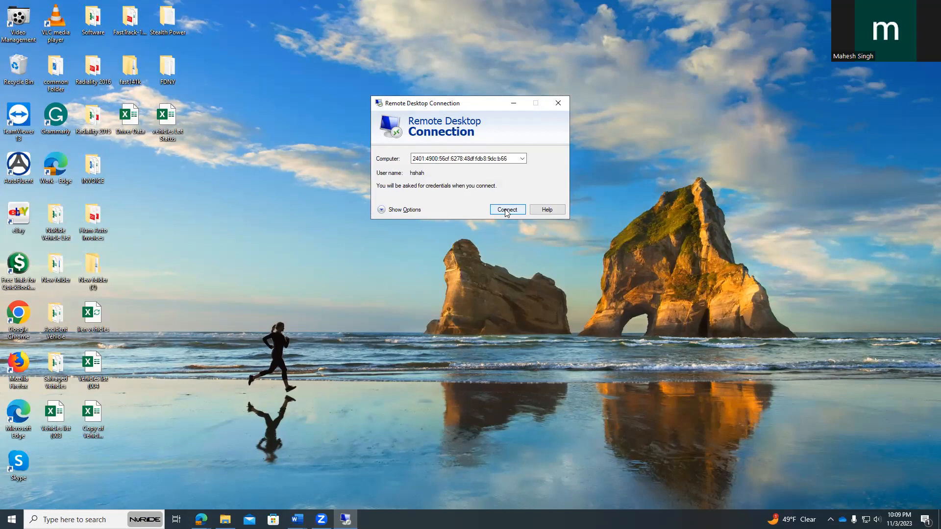
Connect to the remote computer with the account password and accept its untrusted certificate
click(506, 211)
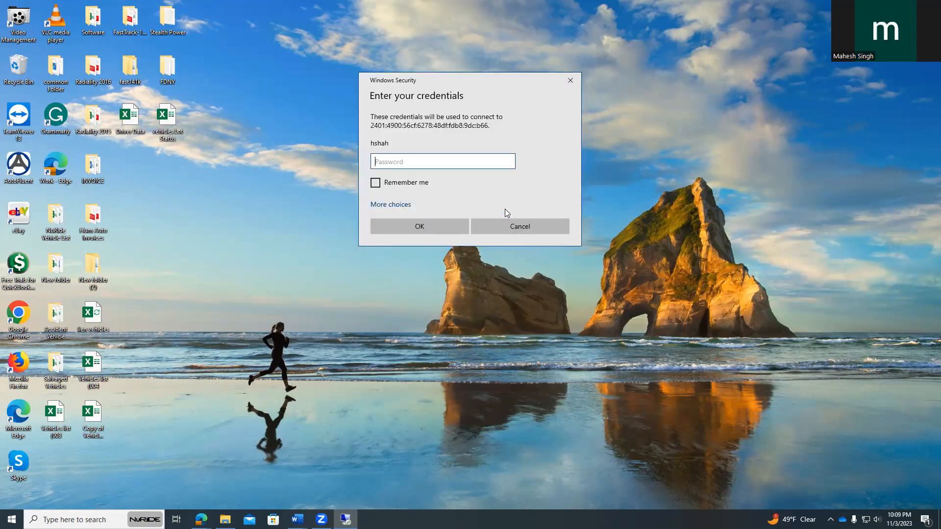
text(••••••••••)
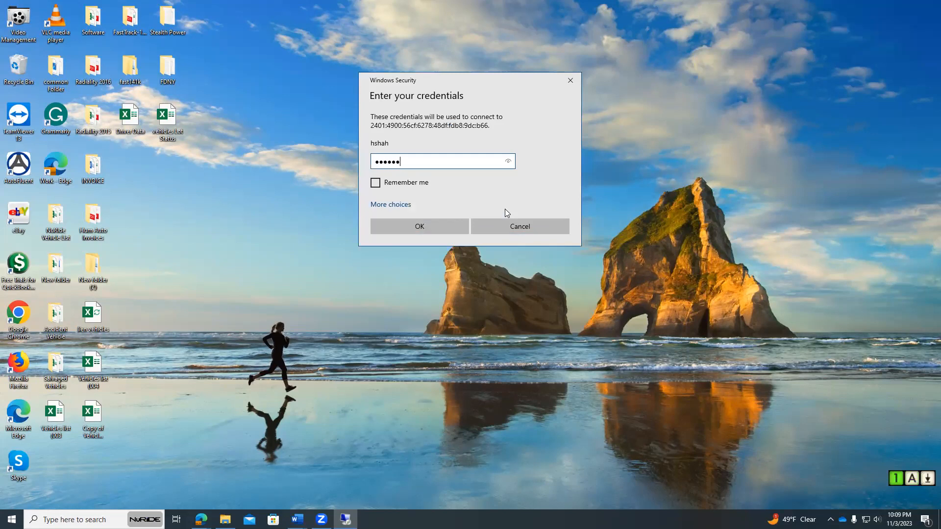
key(Return)
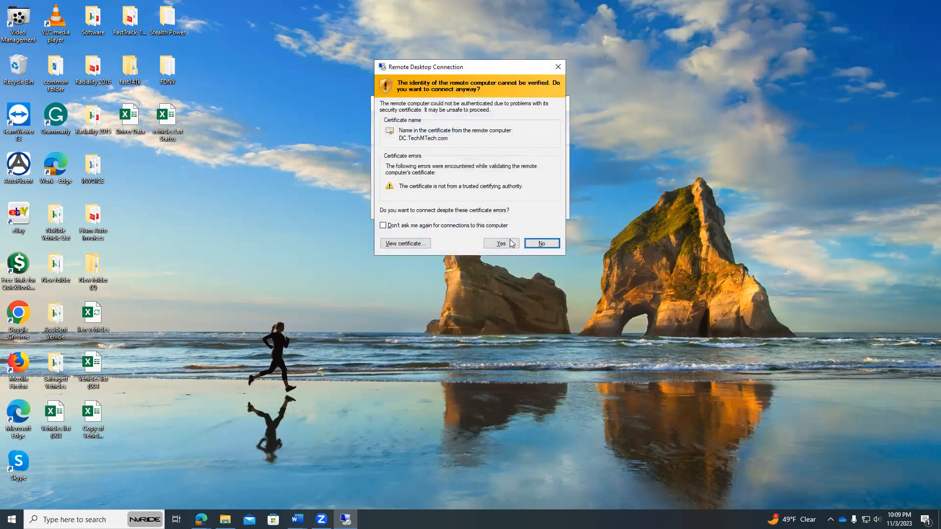
click(501, 243)
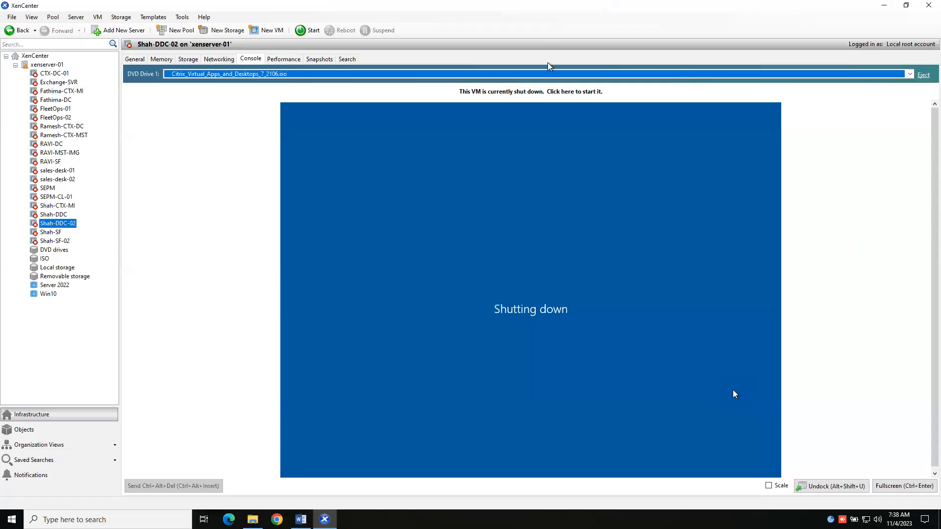
Quick-create a virtual machine from the Server 2022 template and rename it PVS-01
right_click(58, 287)
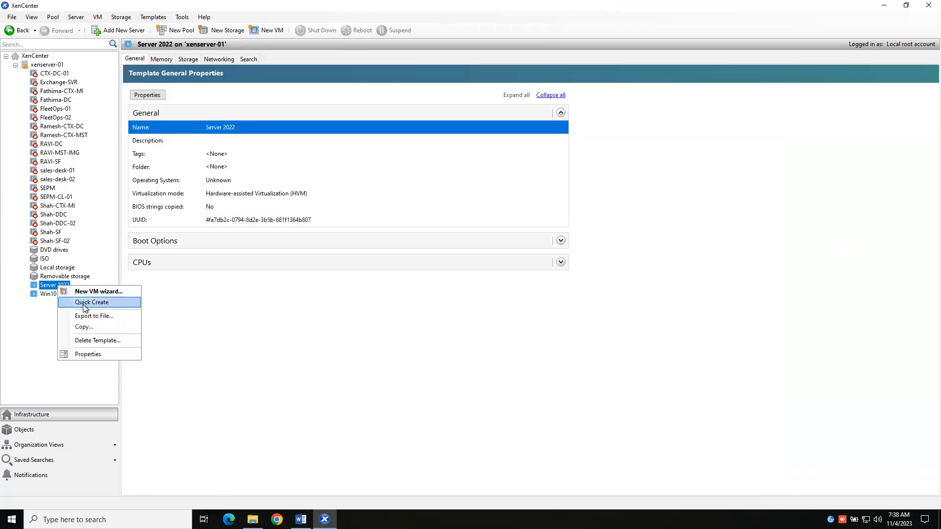
click(84, 304)
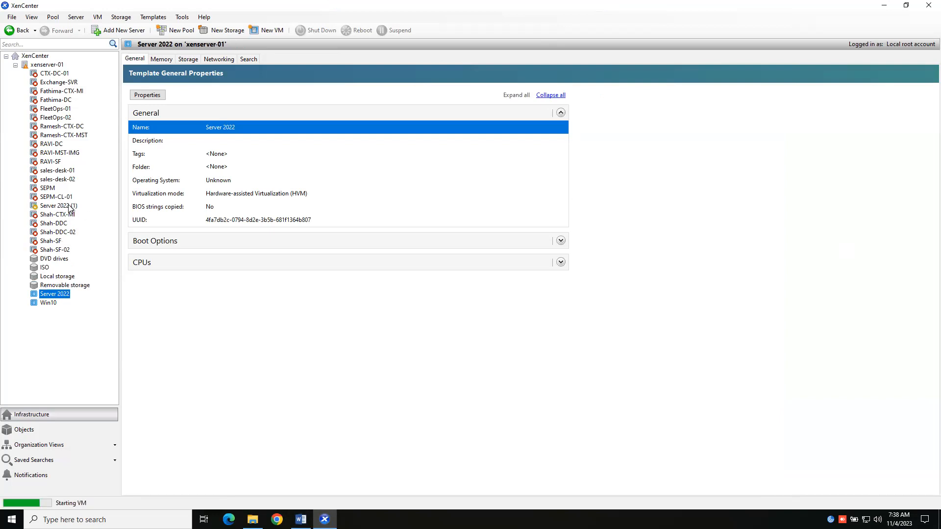
right_click(69, 207)
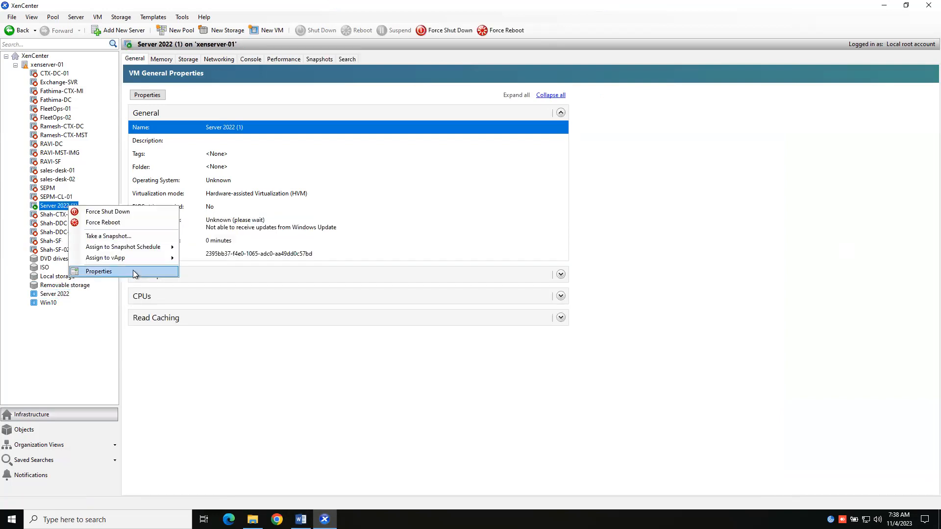
click(133, 270)
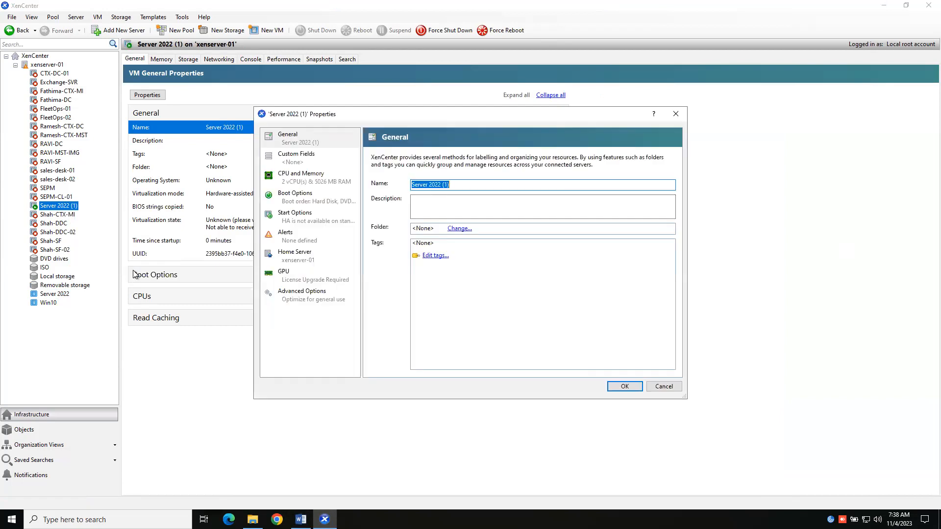
key(BackSpace)
text(PVS-01)
click(619, 384)
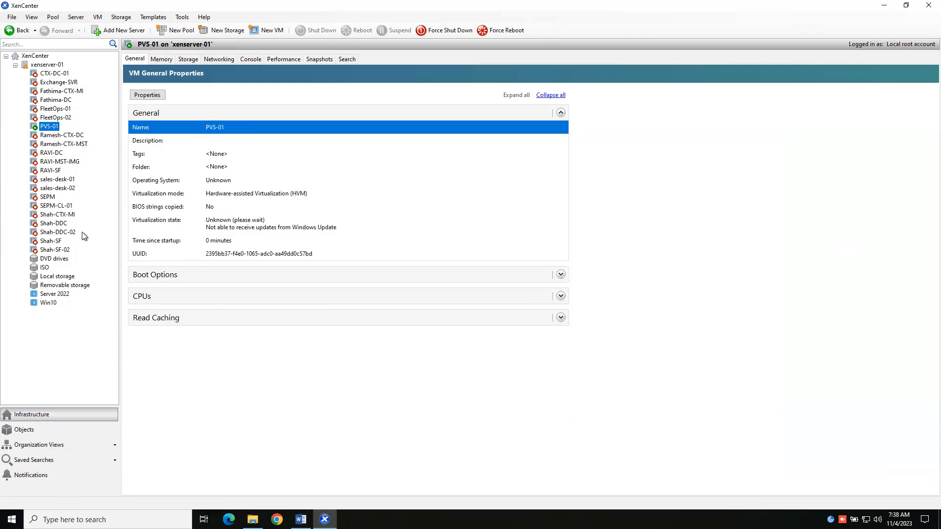
Check PVS-01's memory allocation and bring up the sign-in prompt in its console
click(252, 60)
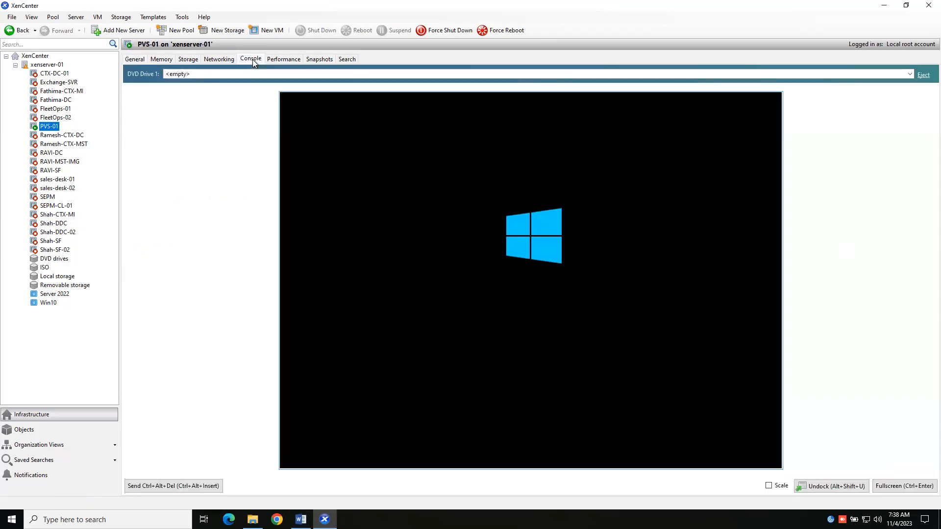
click(162, 60)
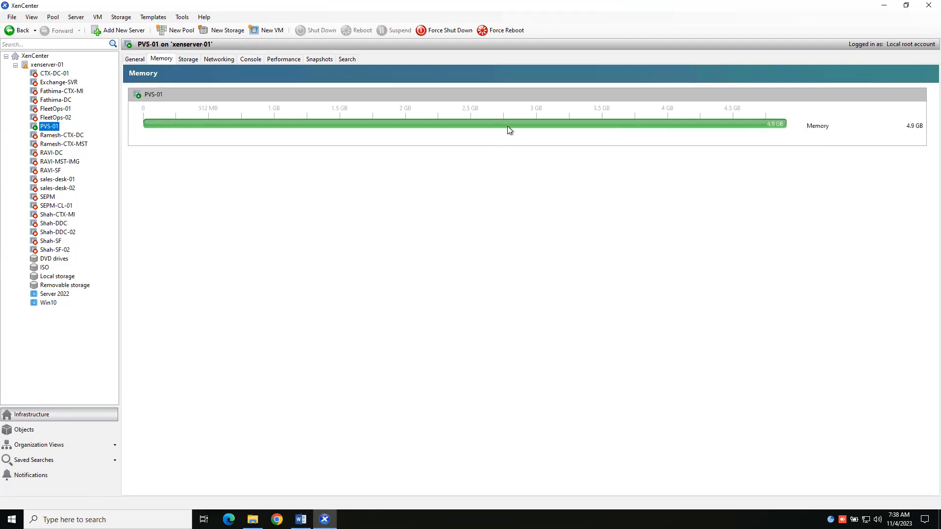
click(251, 60)
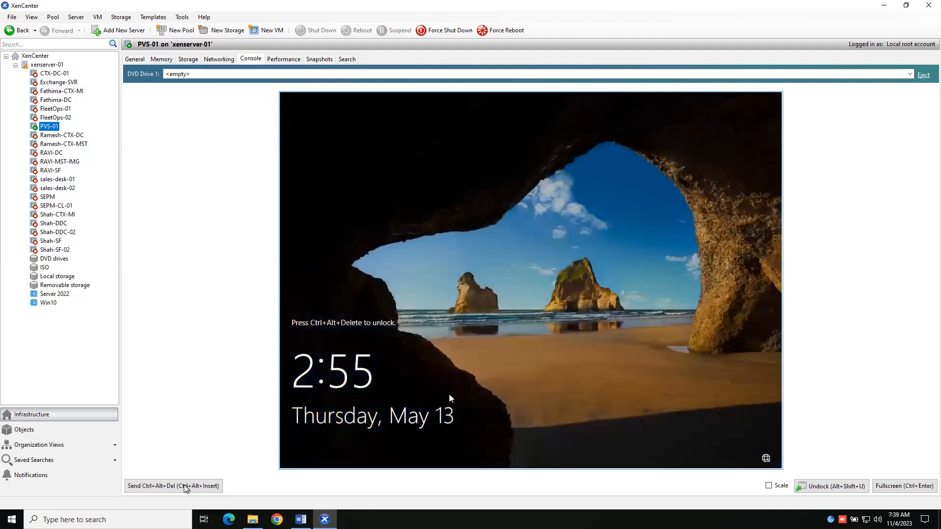
click(185, 487)
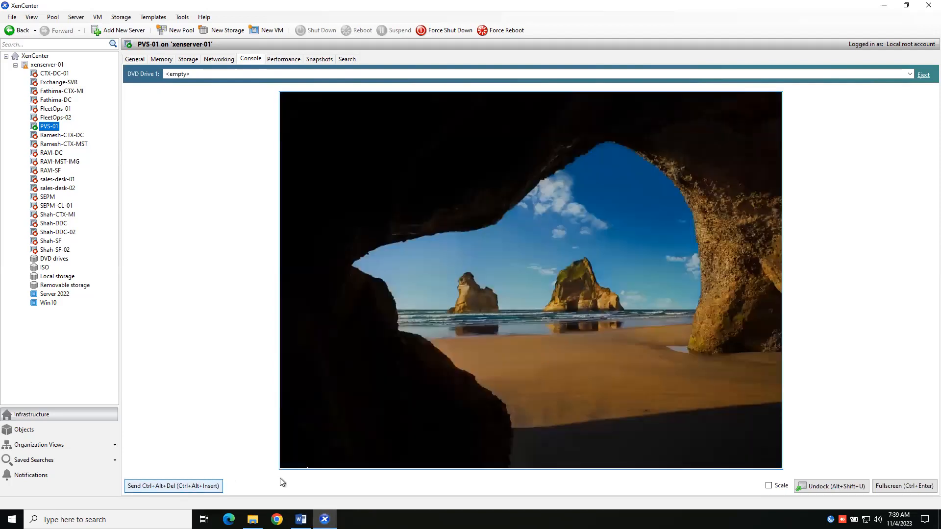
Try to sign in to PVS-01 as Administrator with the account password
key(Caps_Lock)
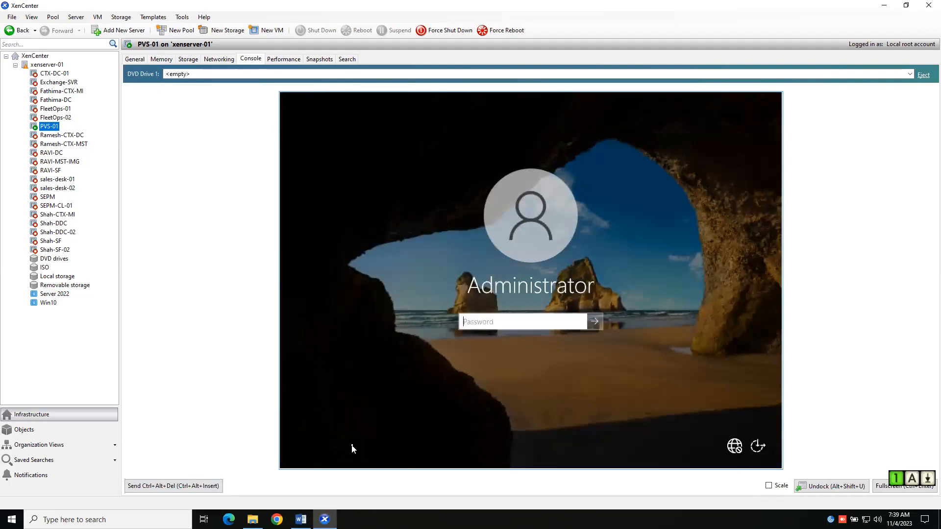
key(Caps_Lock)
text(•••)
key(BackSpace)
key(BackSpace)
key(BackSpace)
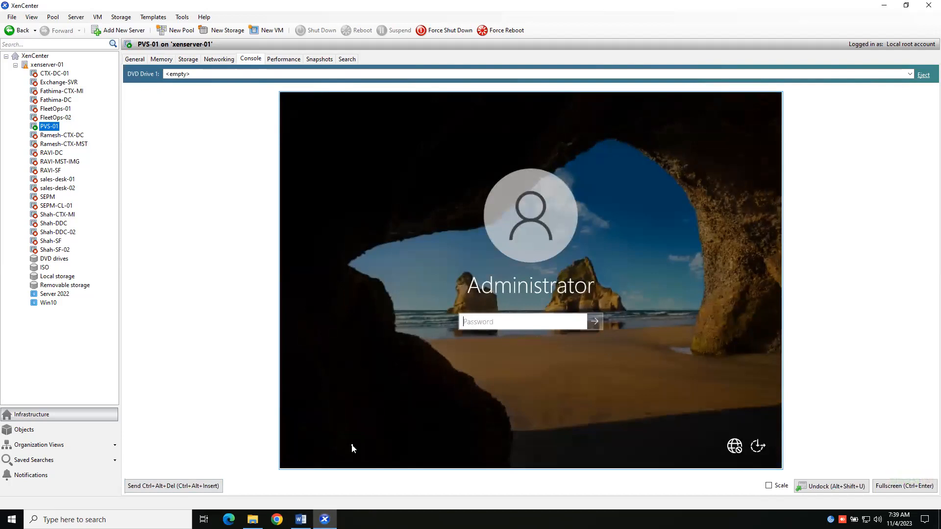
key(Caps_Lock)
key(Caps_Lock)
key(Caps_Lock)
key(Caps_Lock)
key(Caps_Lock)
text(••••••••••)
key(Return)
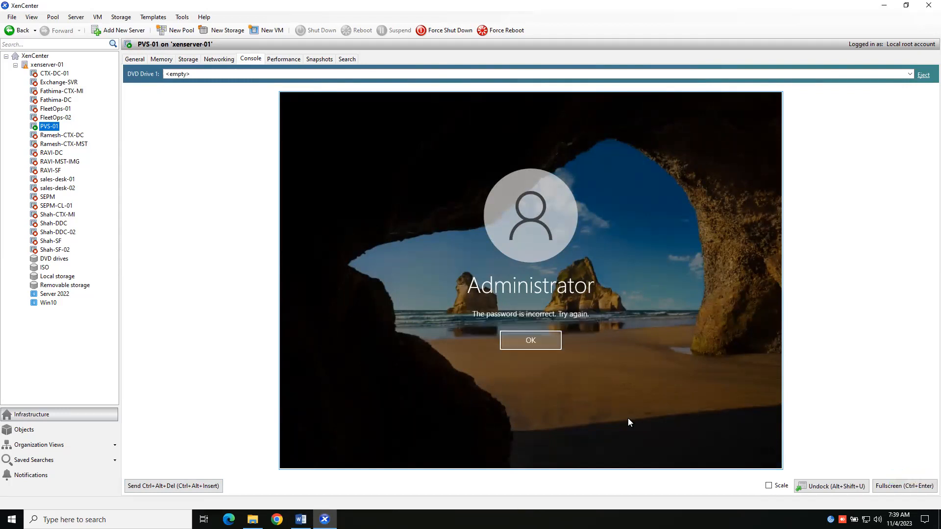
click(506, 336)
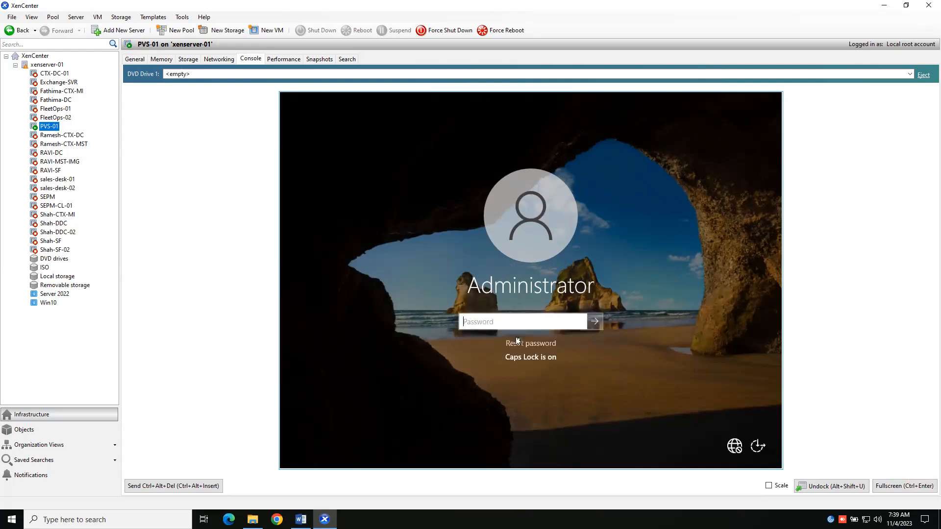
Turn off Caps Lock, re-enter the Administrator password and sign in to the server
key(Caps_Lock)
text(•••)
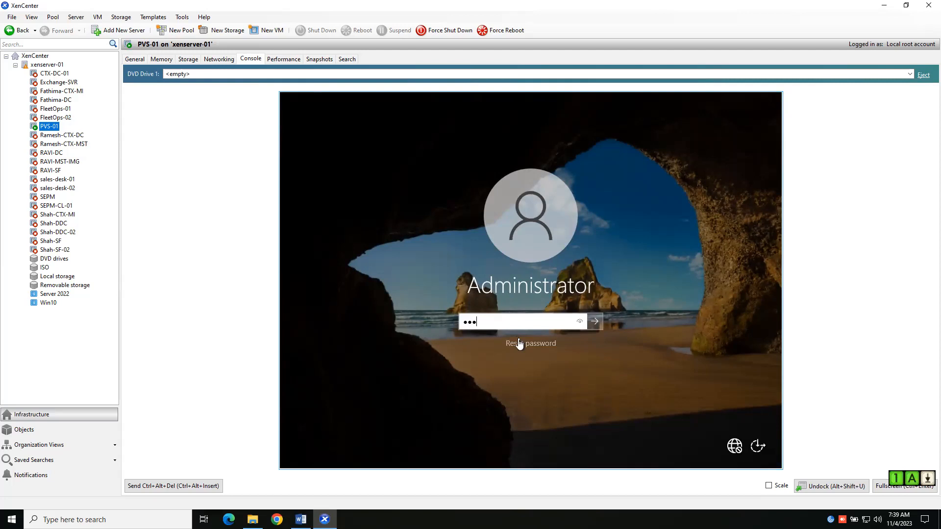
text(•••••••)
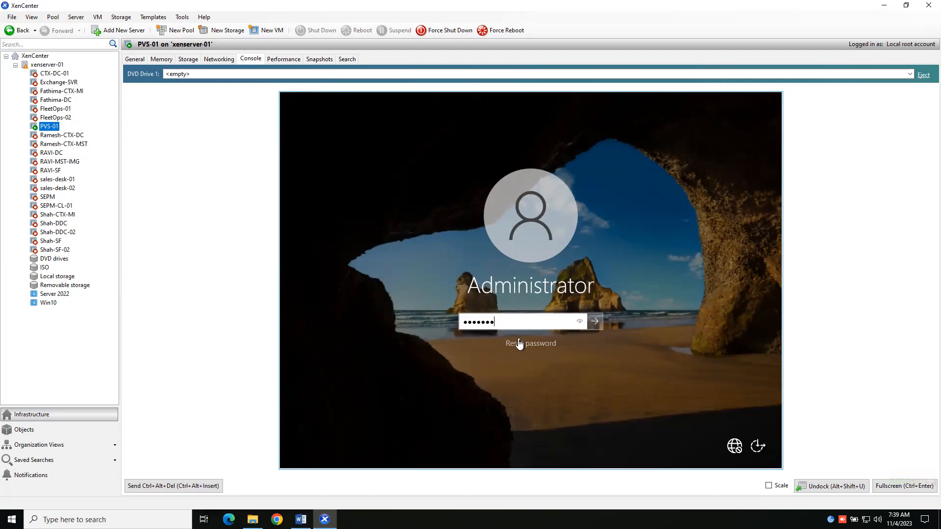
click(581, 323)
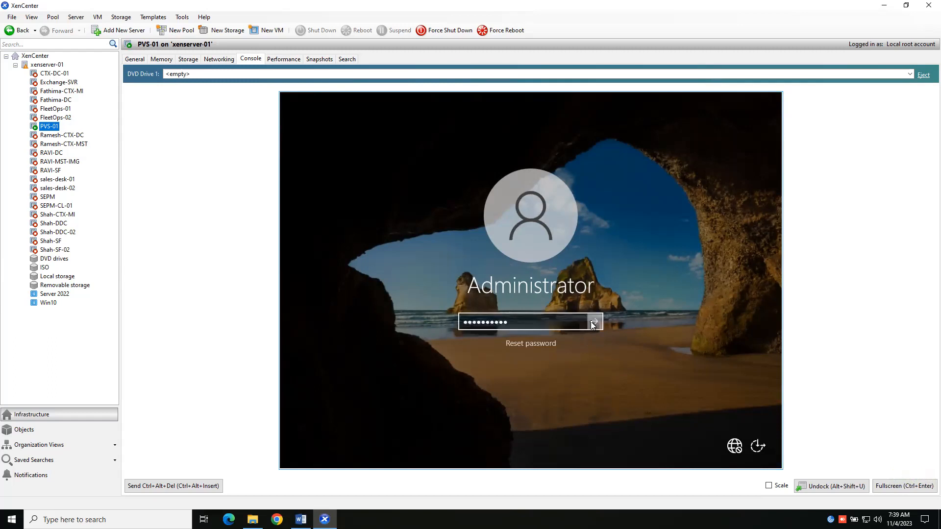
click(593, 323)
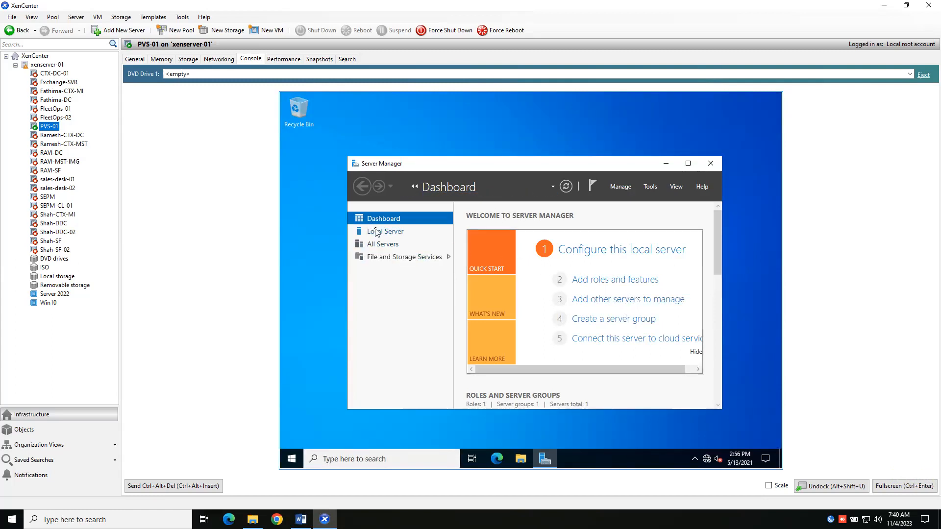
Open the local server's computer name settings and set the computer name to PVS-01
click(377, 232)
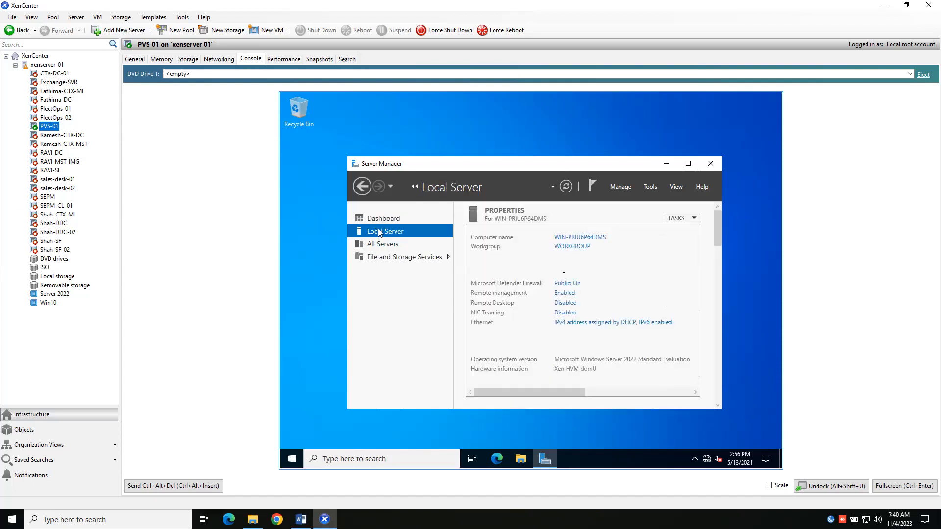
click(572, 247)
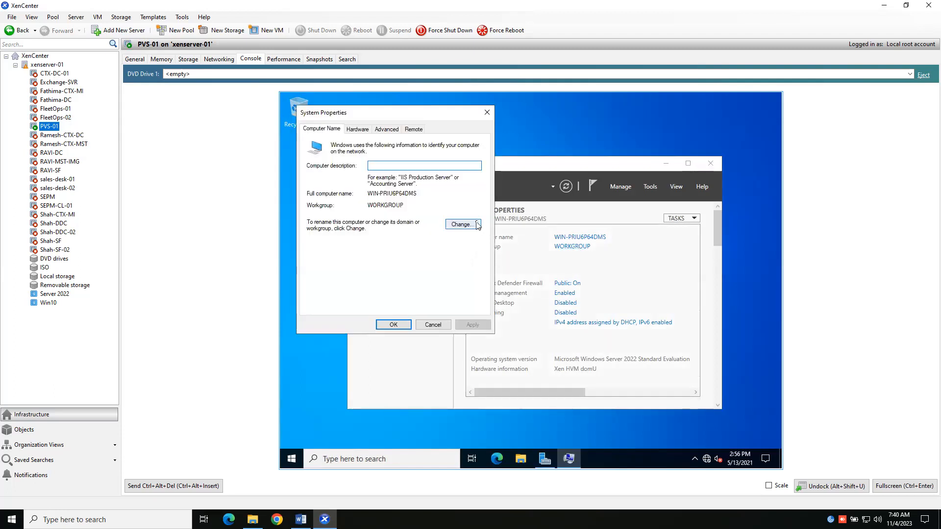
click(463, 224)
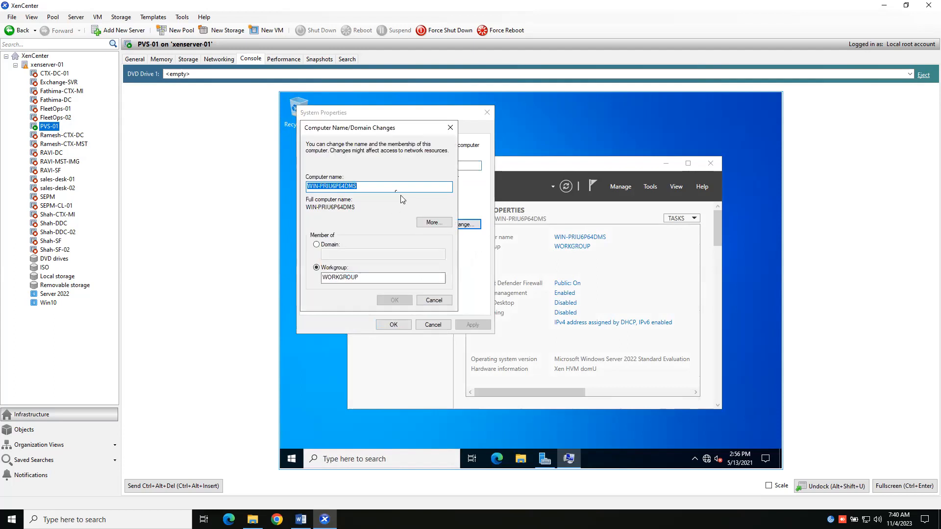
key(BackSpace)
text(p)
key(BackSpace)
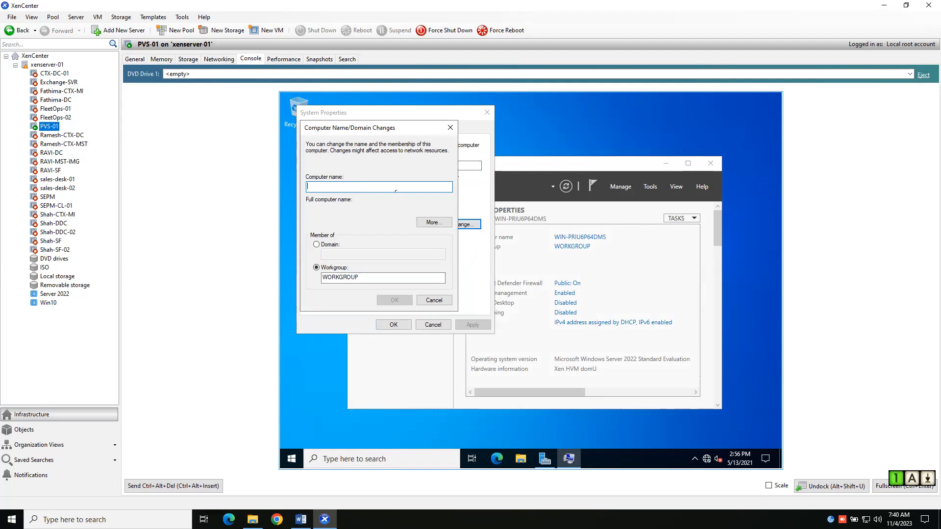
text(PV)
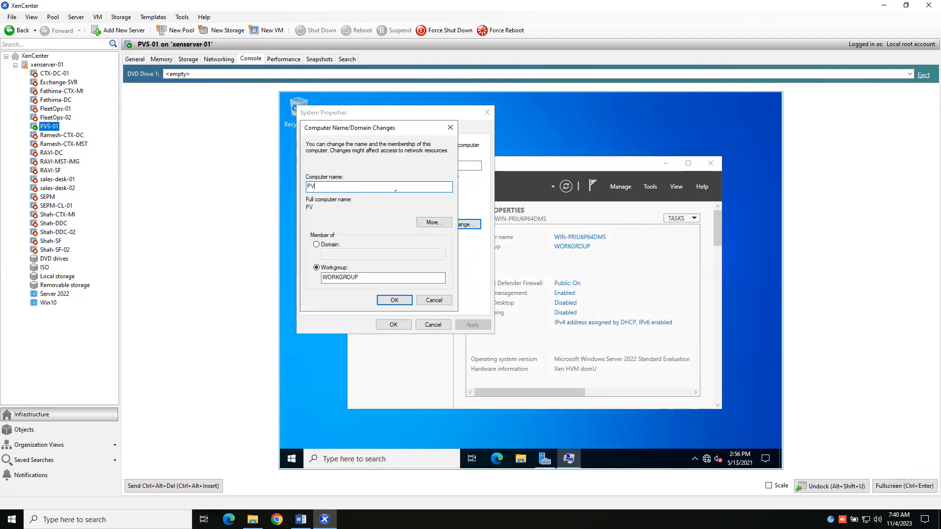
text(S-01)
Change the computer's membership from workgroup to the domain techmtech.com and submit the change
click(316, 244)
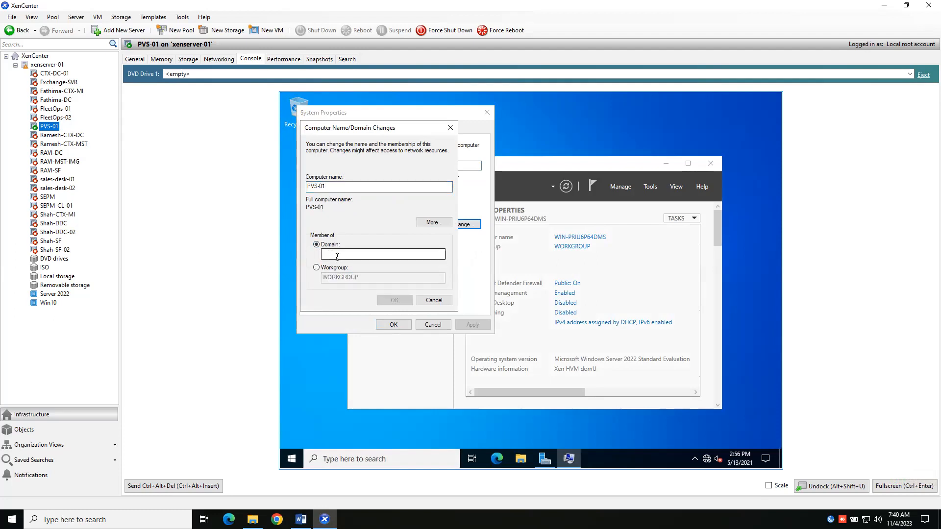
click(339, 254)
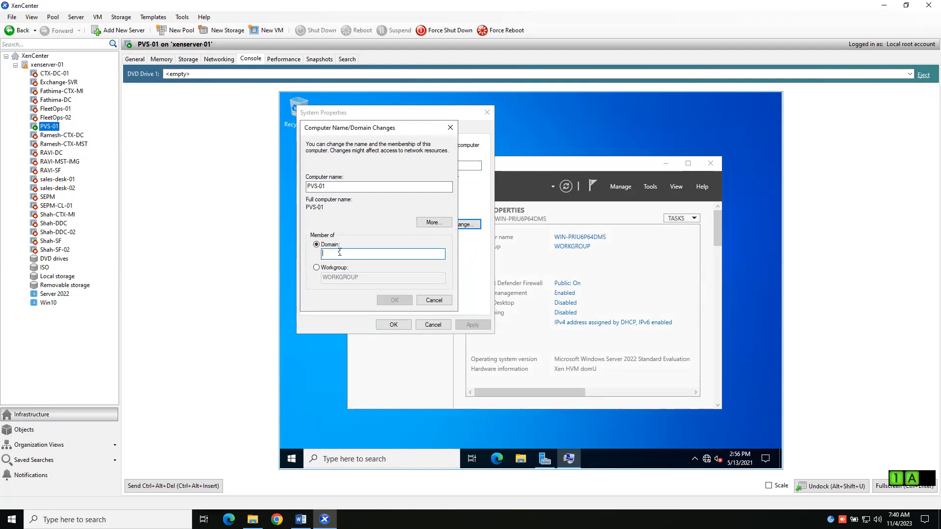
text(tech)
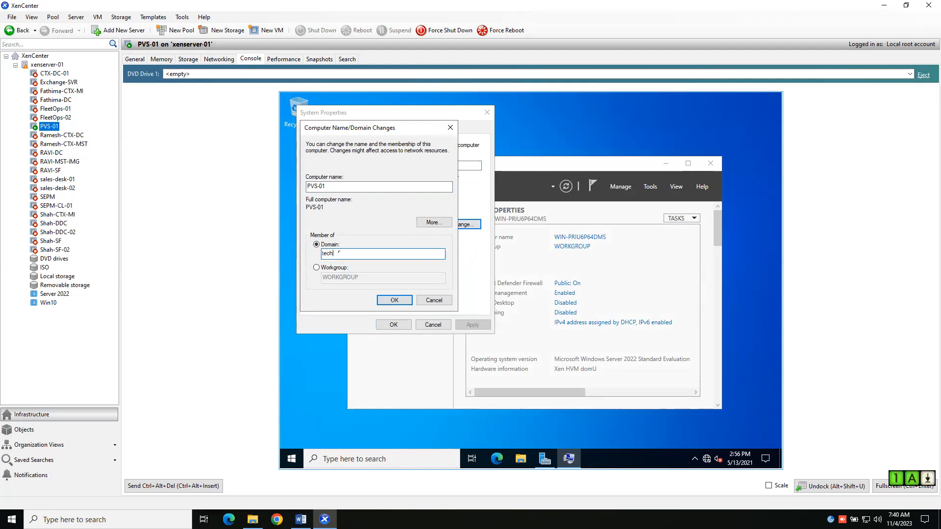
text(mtech.com)
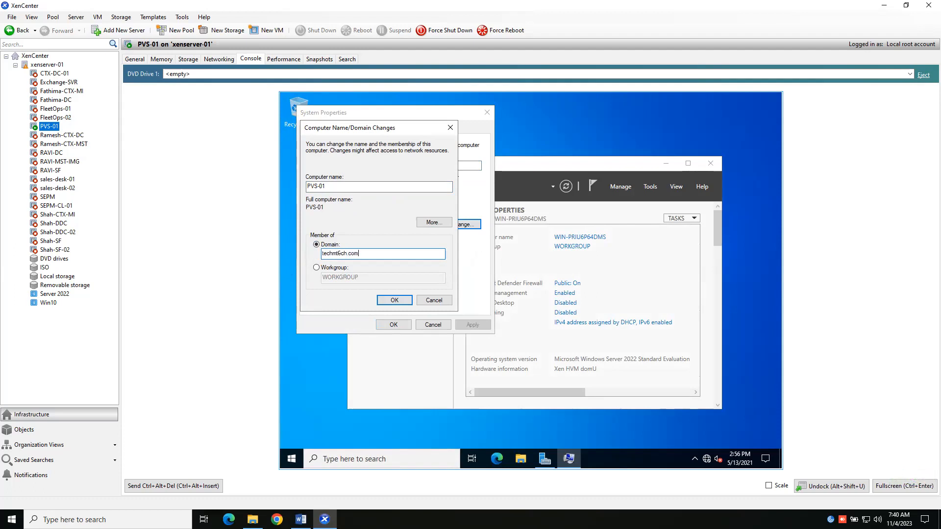
key(Return)
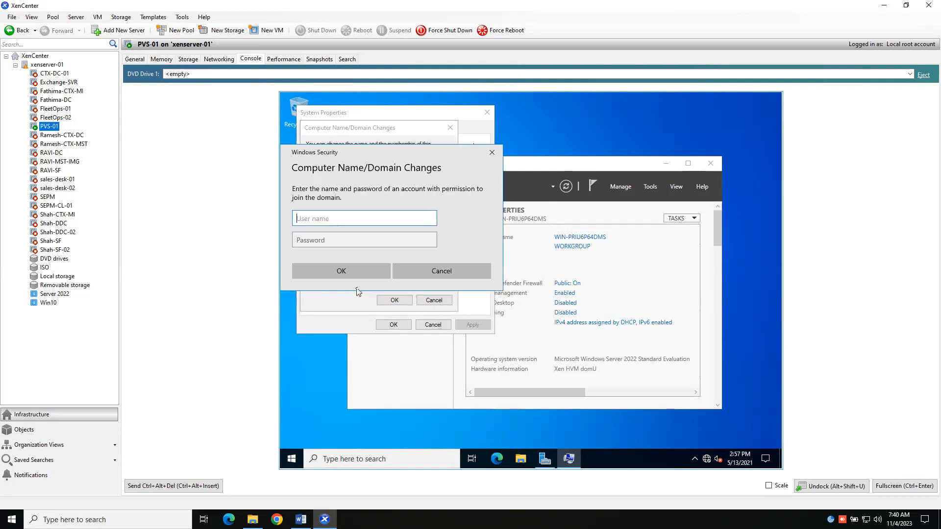
Authorize the domain join with the ctxadmin account and its password, and acknowledge the welcome and restart notices
text(ct)
text(admin)
key(Tab)
text(•••••••••)
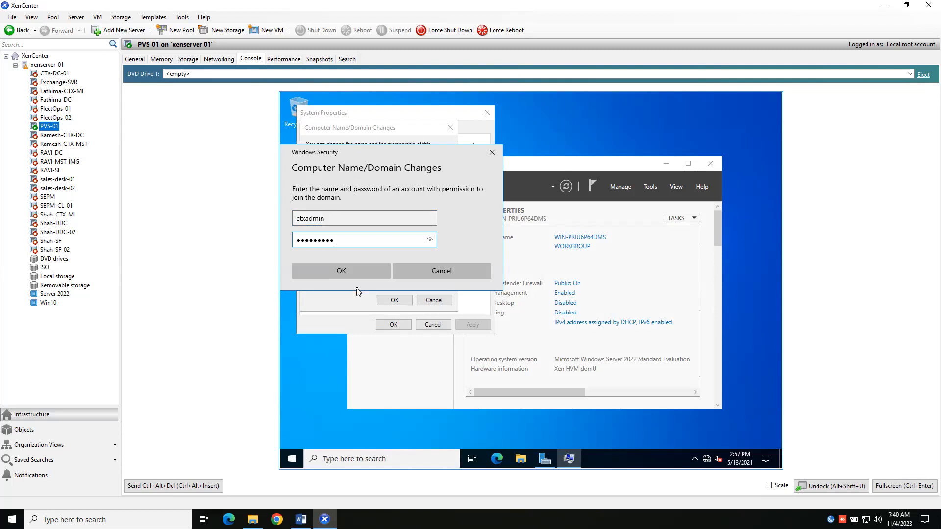
key(Return)
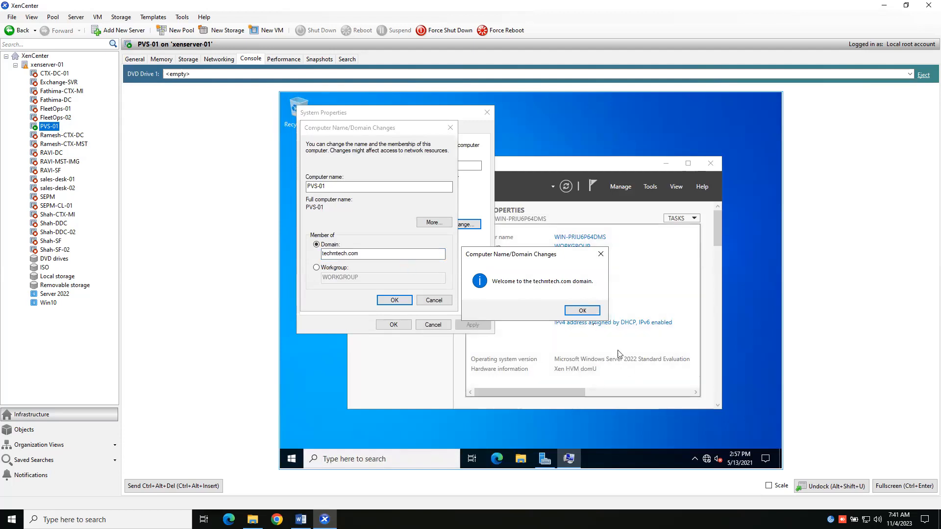
click(588, 312)
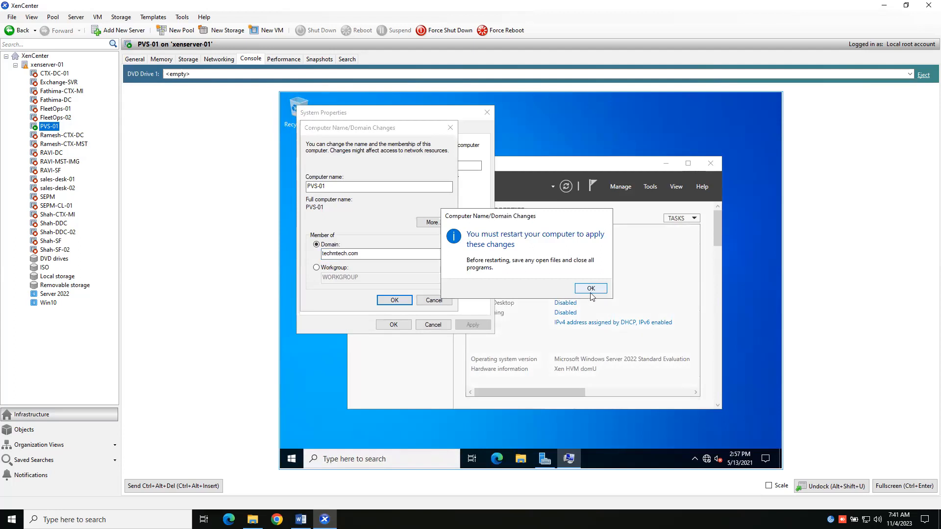
click(591, 289)
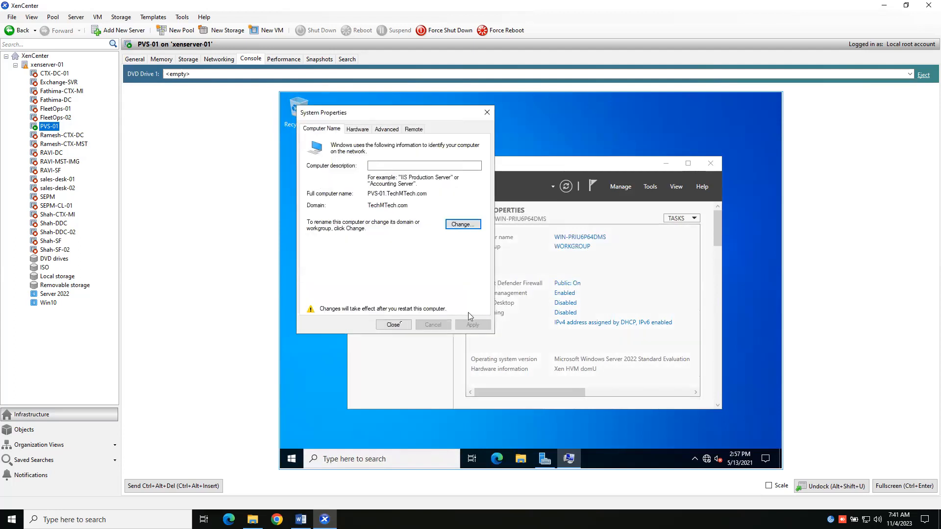
Close the System Properties and restart the server immediately to apply the computer name and domain changes
click(394, 325)
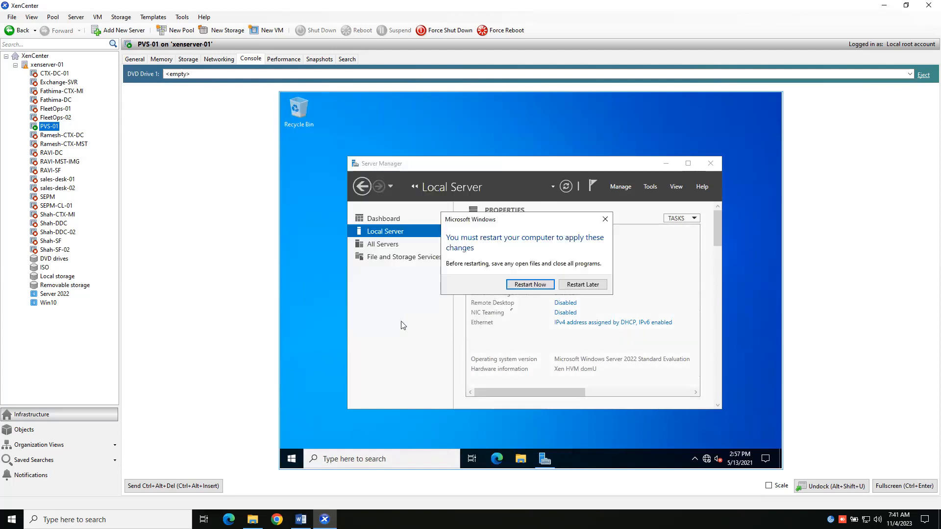
click(528, 286)
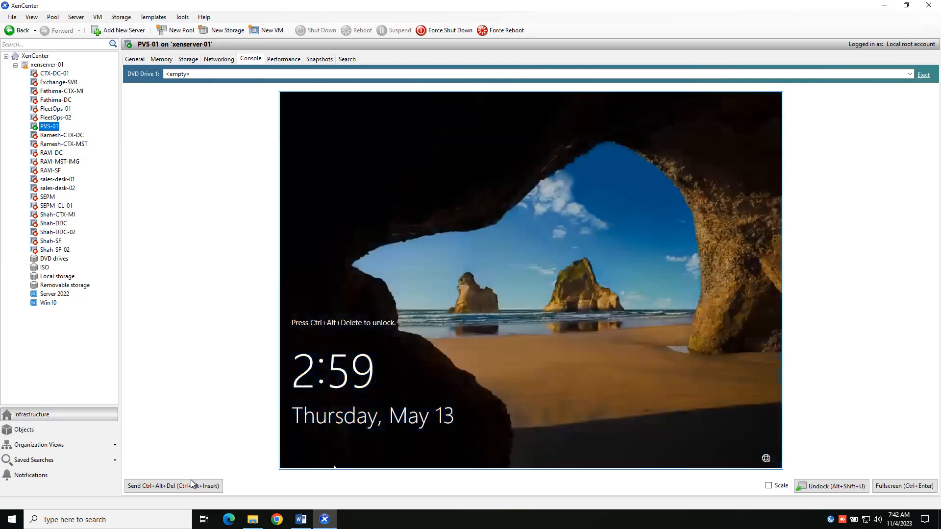
Unlock the restarted server and sign in to the TECHMTECH domain as another user, ctxadmin, with the account password
click(187, 486)
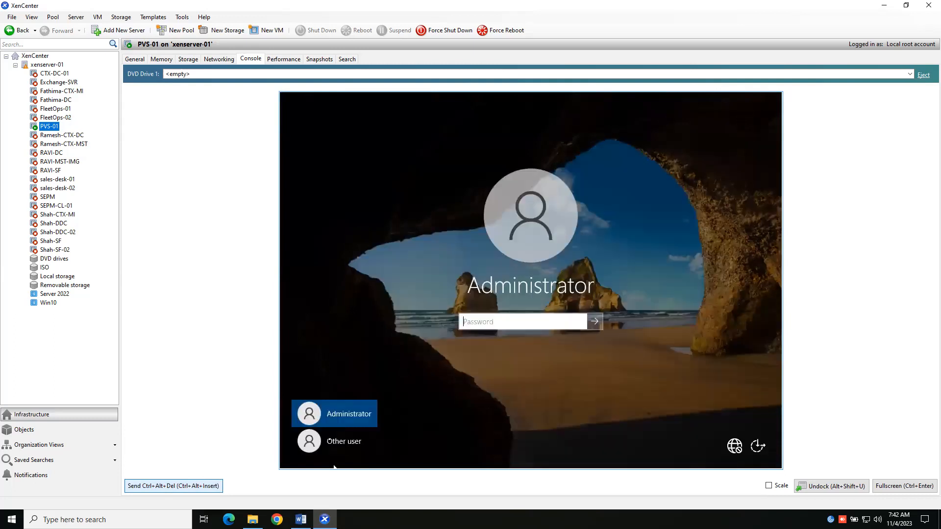
click(348, 439)
click(490, 315)
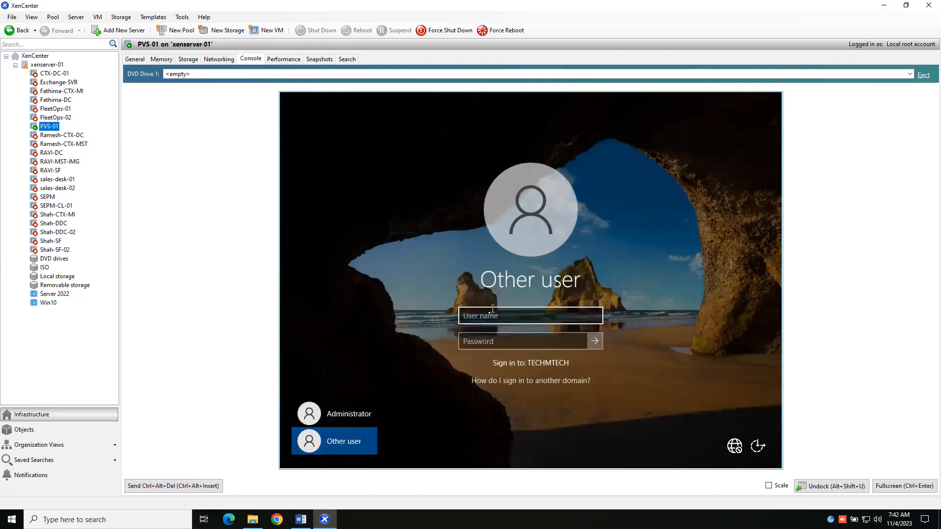
text(ctxadmin)
key(Tab)
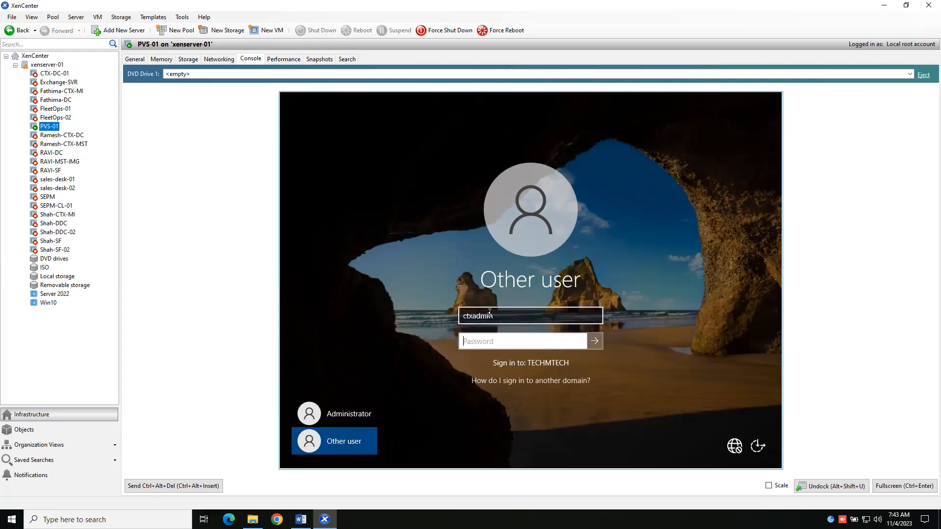
text(••••••••••)
key(Return)
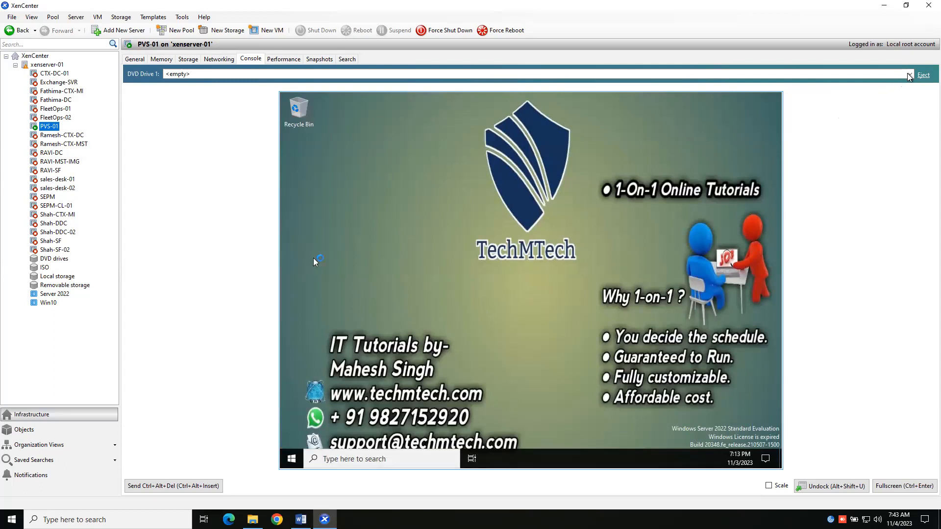
Load Citrix_Virtual_Apps_and_Desktops_7_2106.iso into the virtual machine's DVD drive and try to run its installer from File Explorer
click(275, 74)
key(Down)
key(Down)
key(Down)
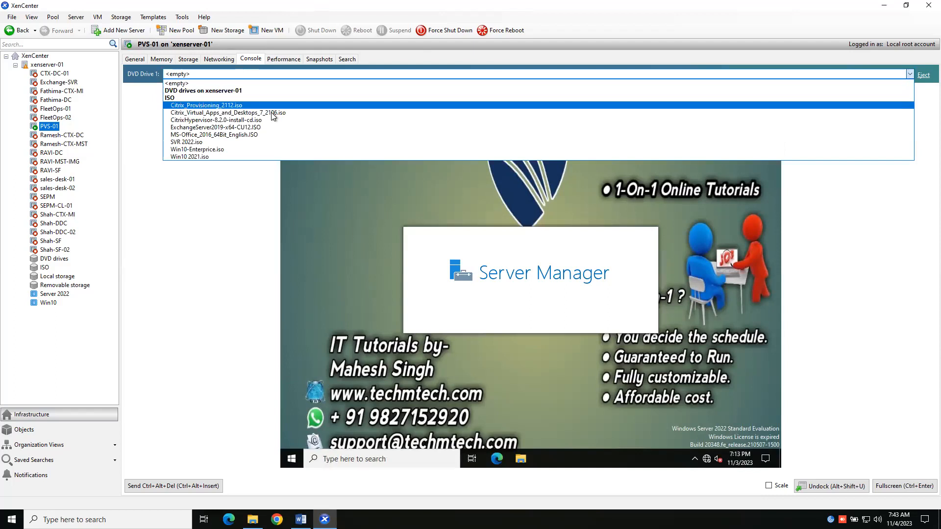
key(Down)
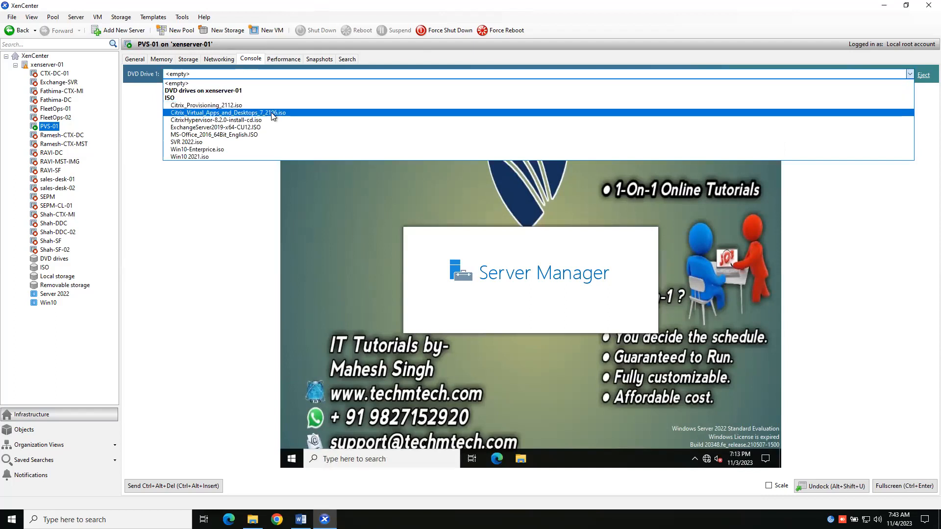
key(Return)
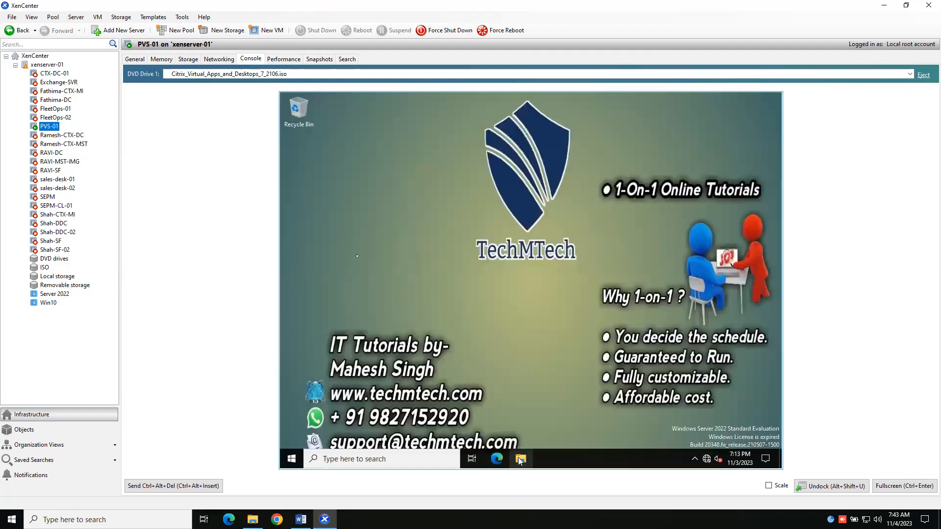
click(521, 460)
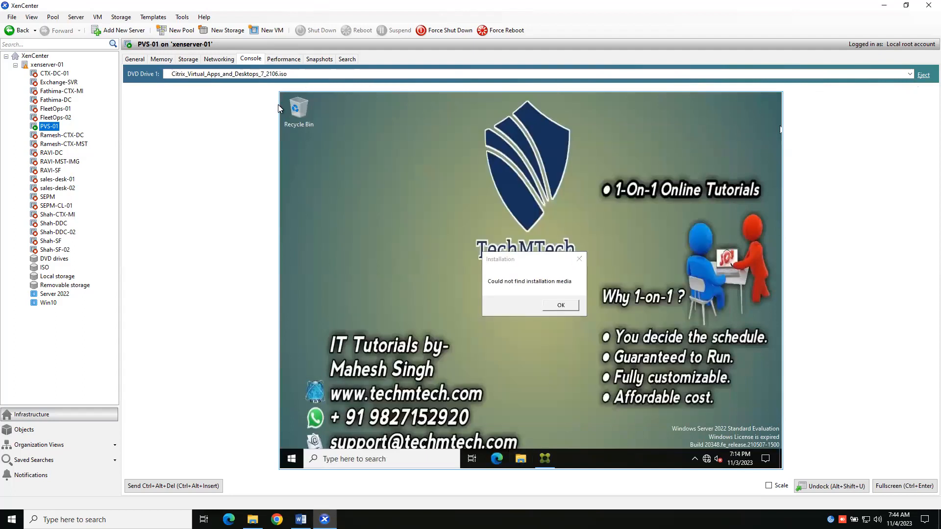
Dismiss the installation error, load Citrix_Provisioning_2112.iso into the DVD drive, and launch its autorun application from This PC, allowing it to make changes
click(279, 74)
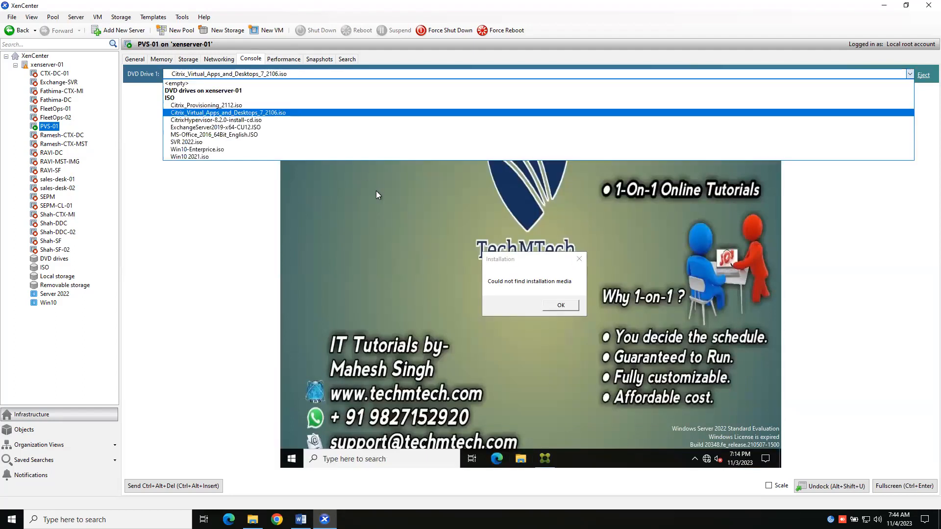
click(552, 306)
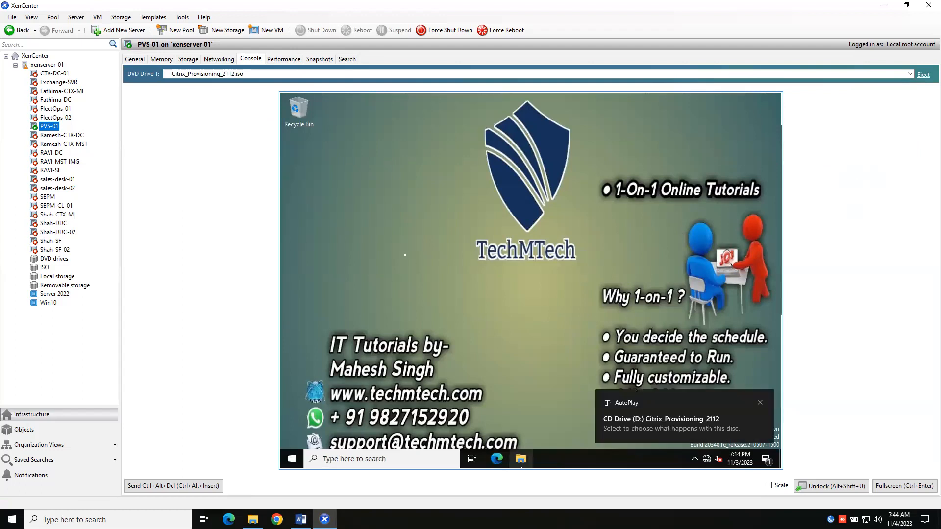
click(521, 459)
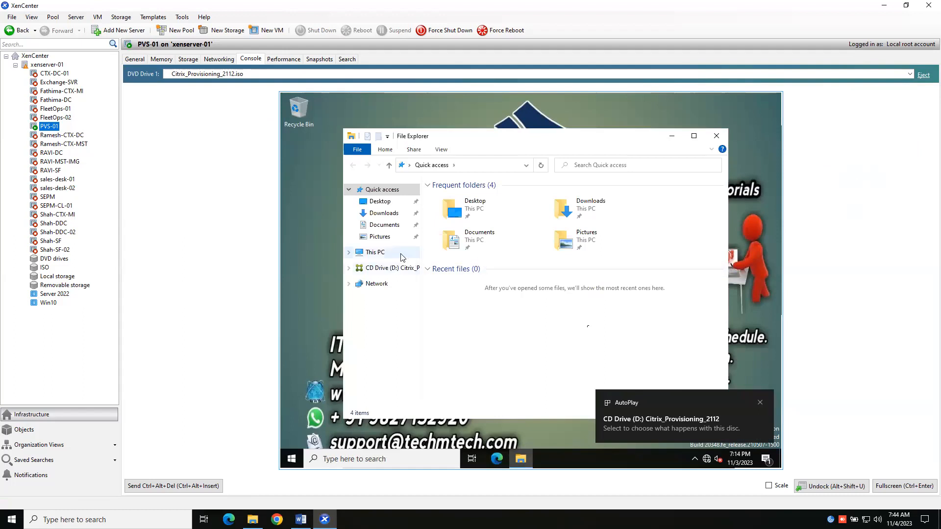
click(395, 251)
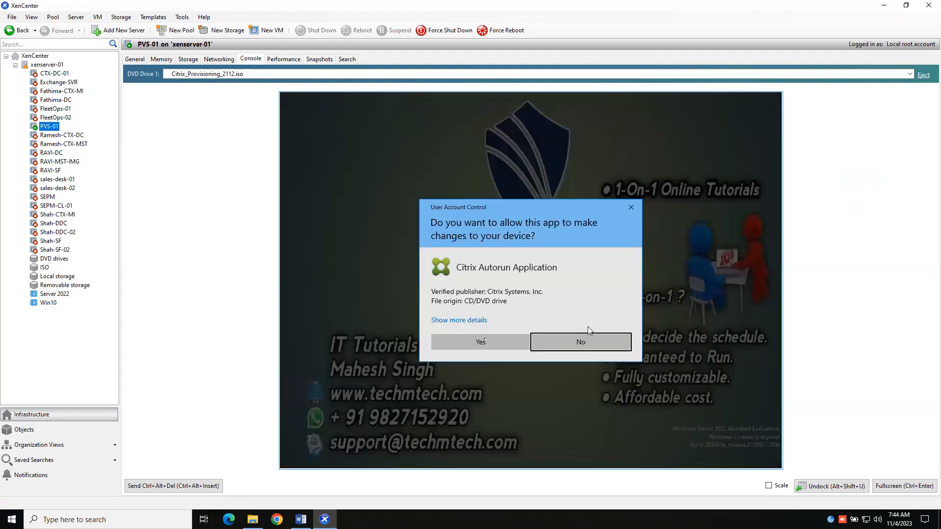
click(485, 342)
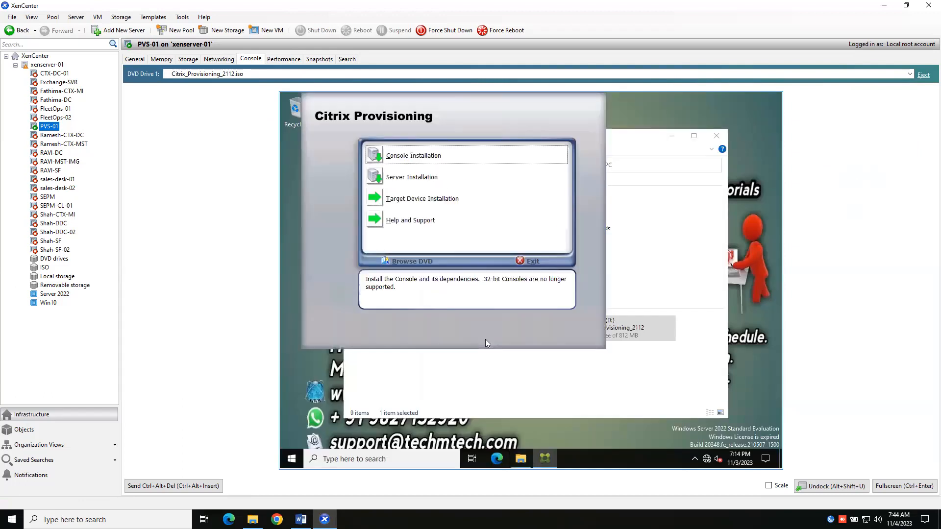
Start the Citrix Provisioning Console installation and install its required prerequisite components
click(413, 156)
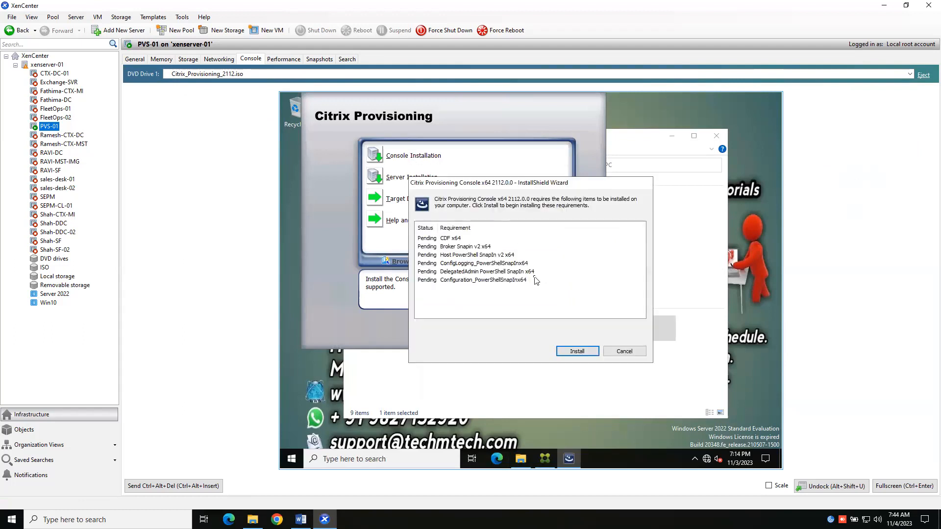
click(623, 352)
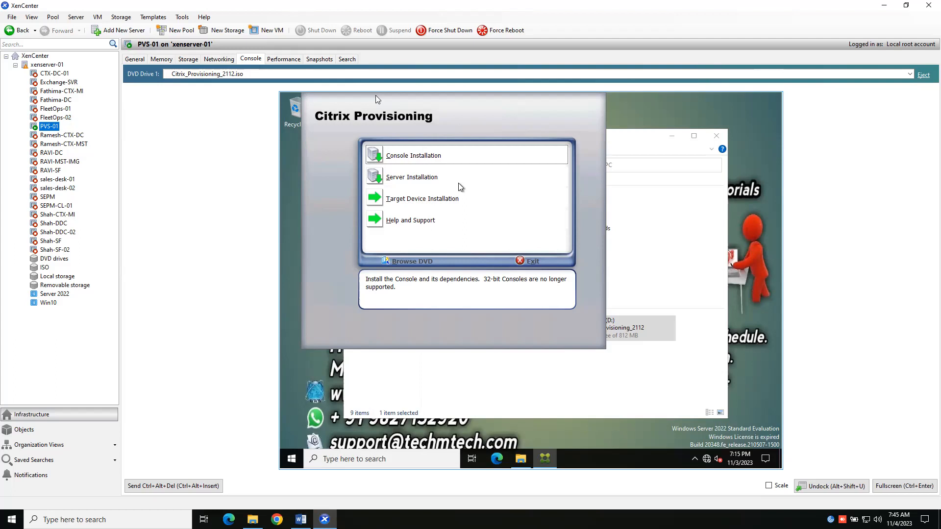
click(433, 158)
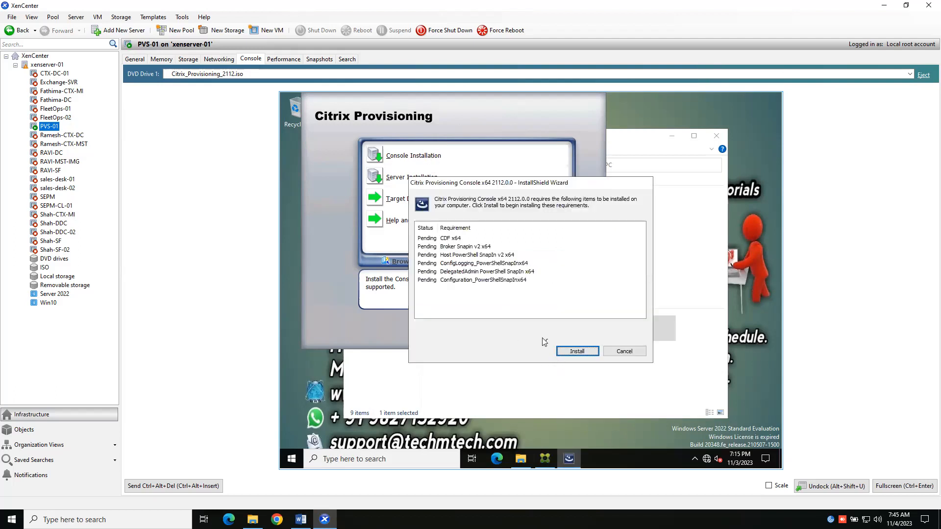
click(572, 352)
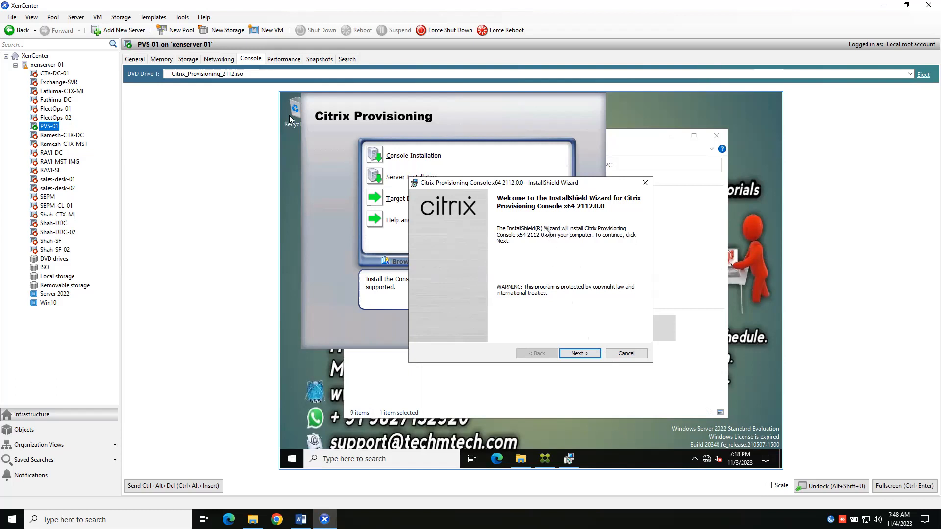
Complete the Provisioning Console wizard, accepting the license terms and keeping the default customer information, all-users scope and destination folder
click(582, 353)
click(417, 317)
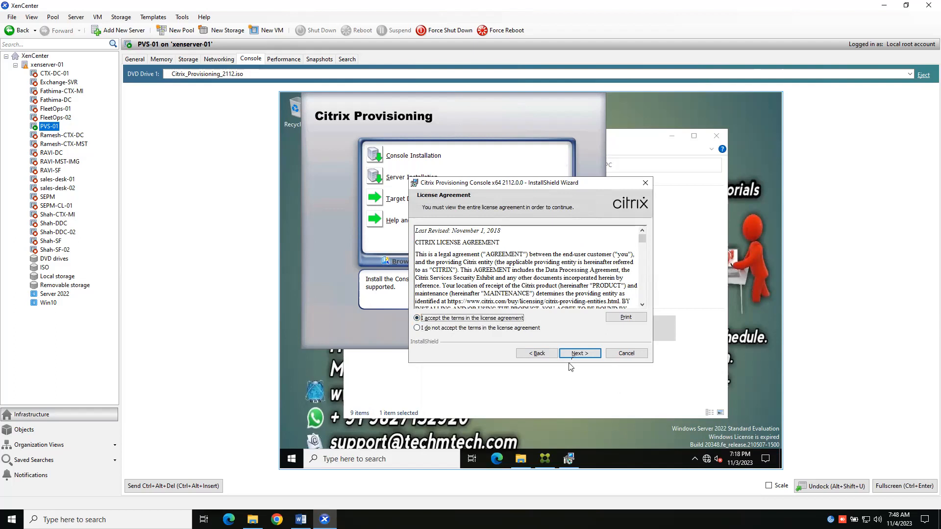
click(574, 358)
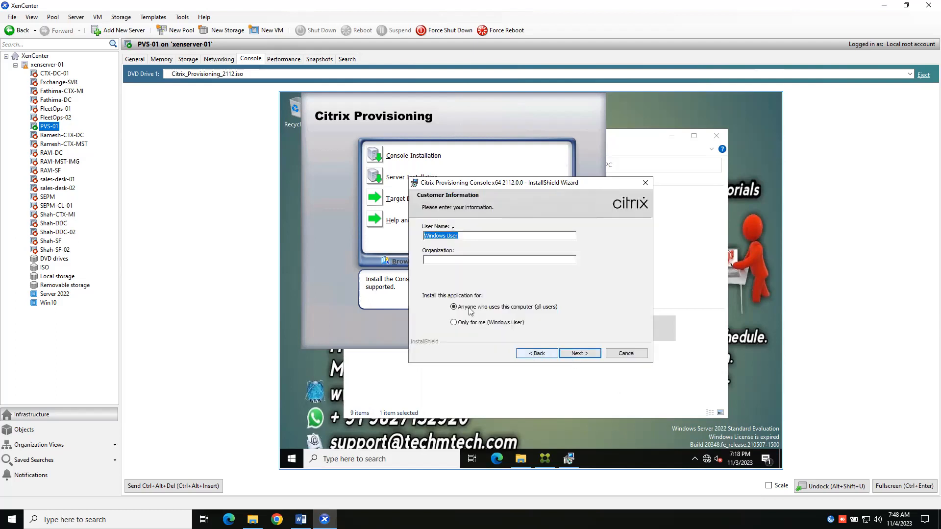
click(593, 359)
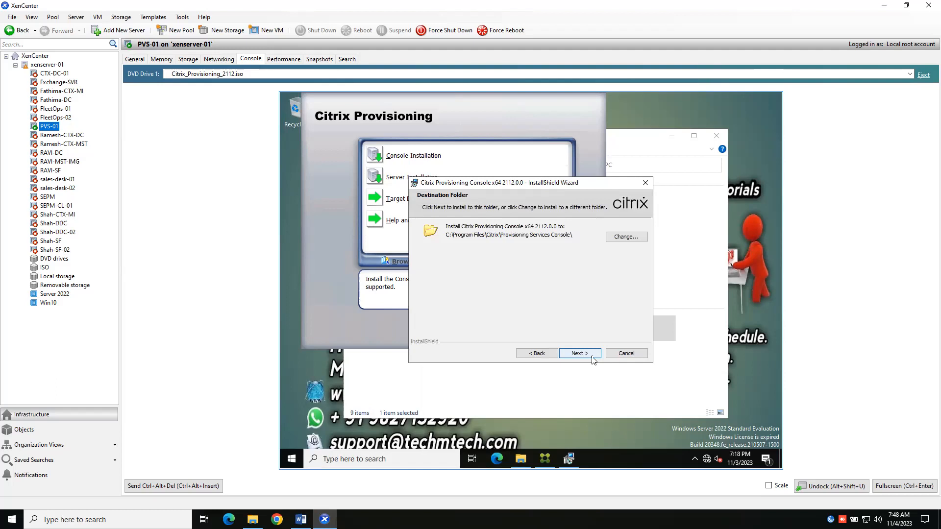
click(593, 359)
click(592, 357)
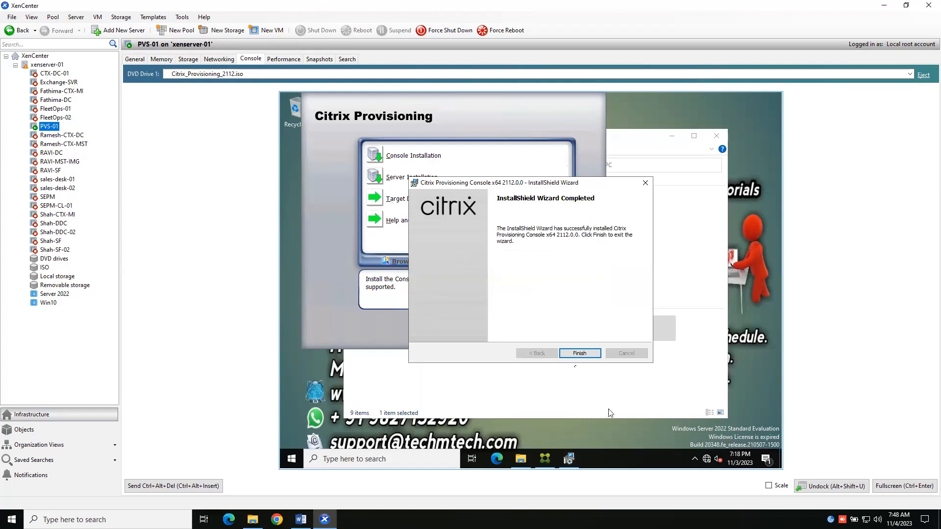
click(579, 353)
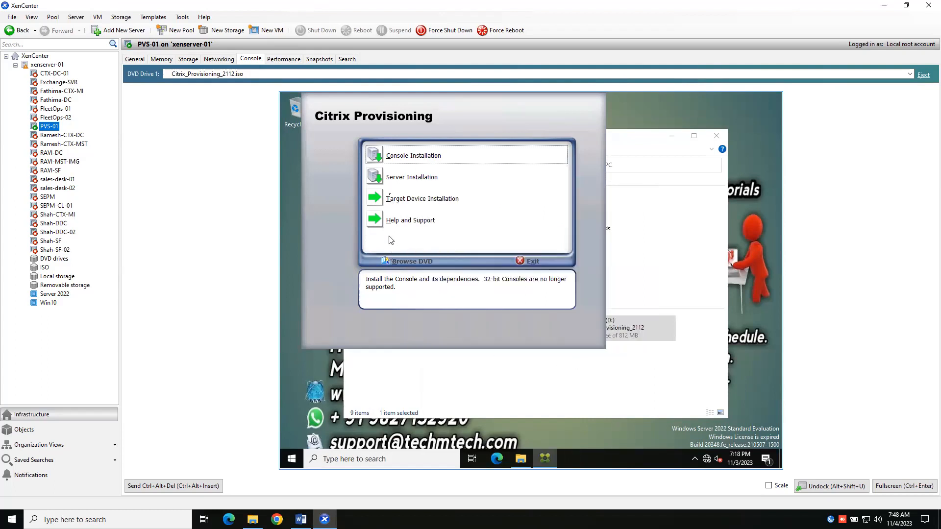
Start the Citrix Provisioning Server installation and install its required OLE DB driver and Telemetry Service
click(410, 181)
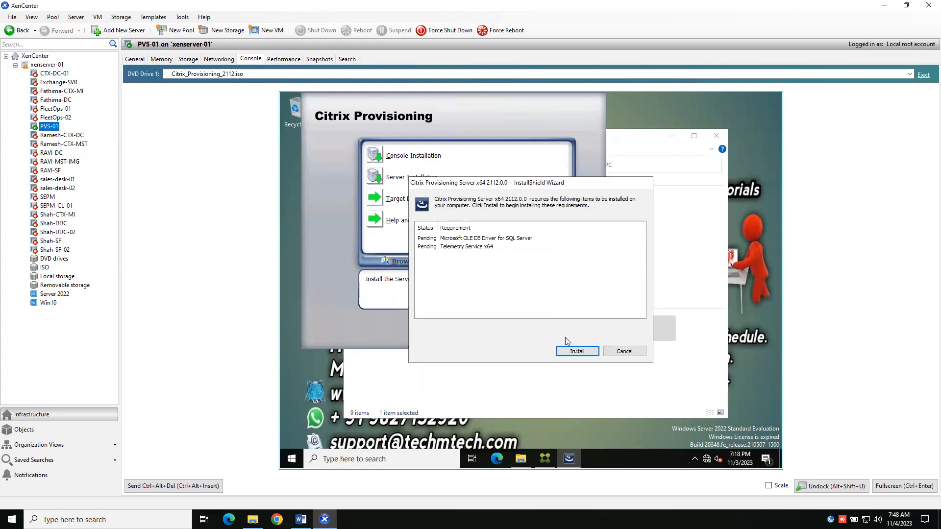
click(577, 352)
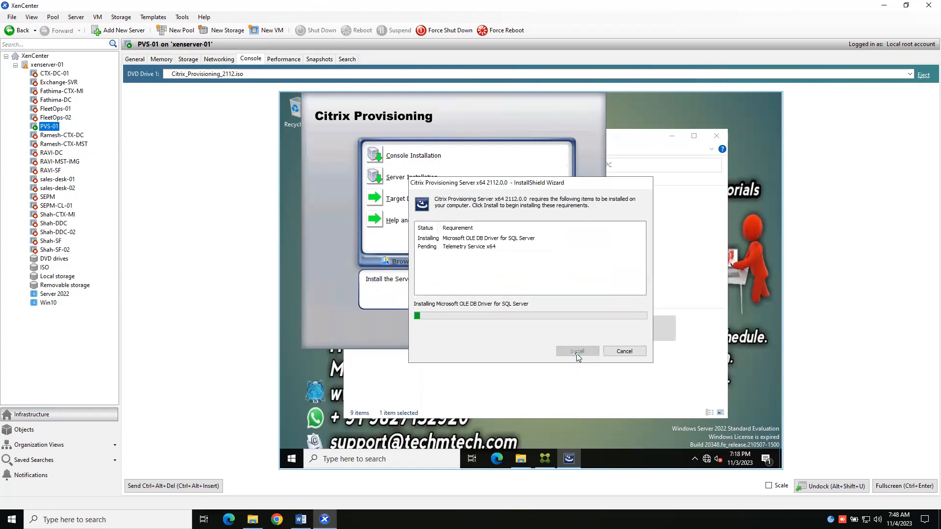